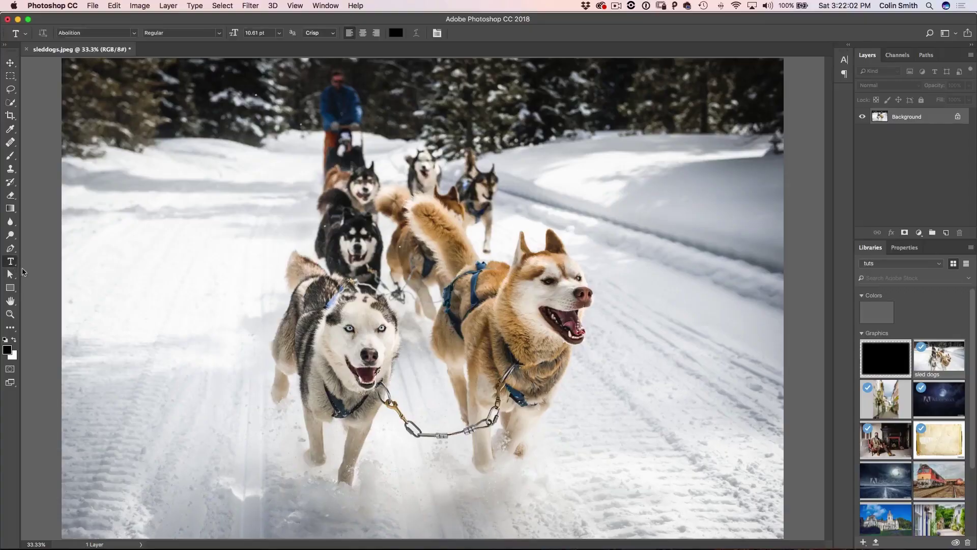
# Step: Start an Abolition-font text layer in the snowy upper-left area of the sled-dog photo
pyautogui.click(194, 171)
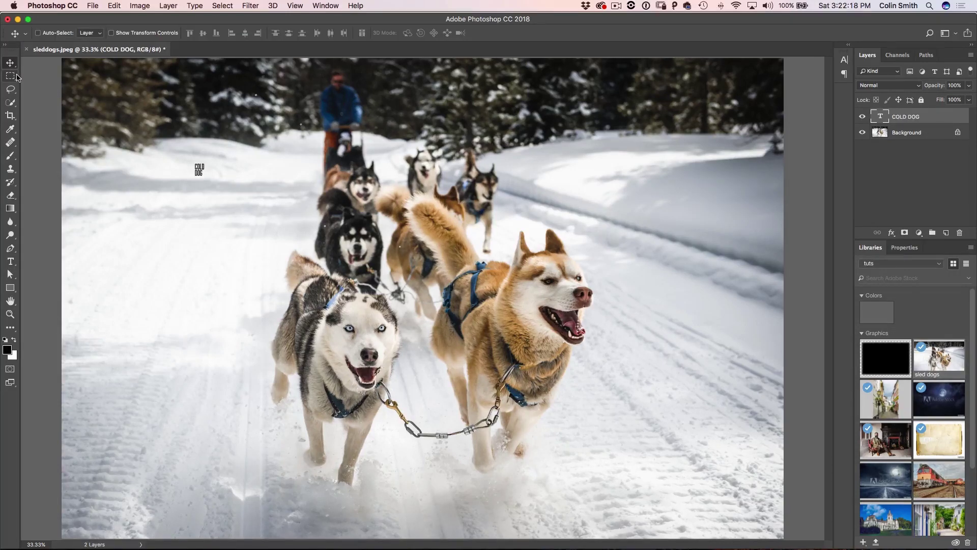
# Step: Scale COLD DOG up into two tall stacked lines and move it to the photo's left side
pyautogui.press('super+t')
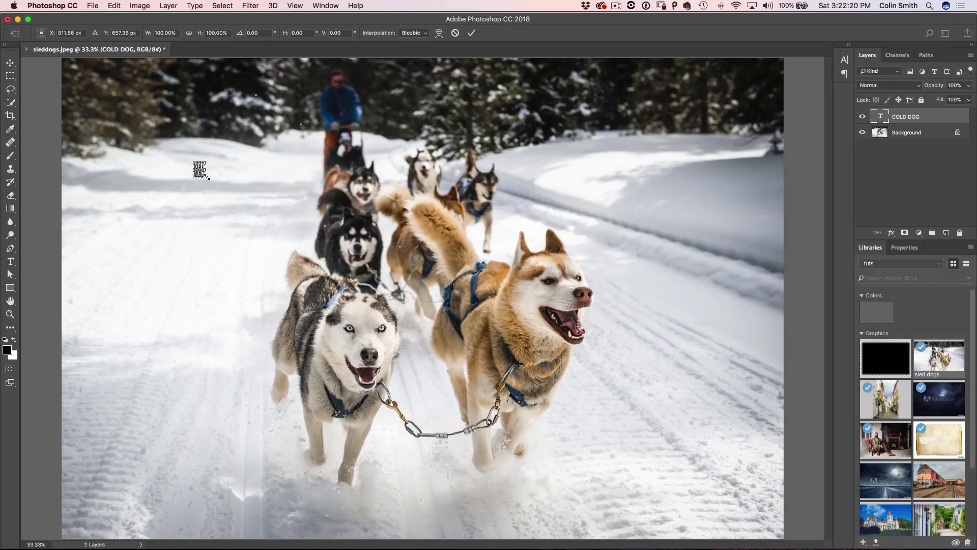
pyautogui.moveTo(207, 177); pyautogui.dragTo(447, 356)
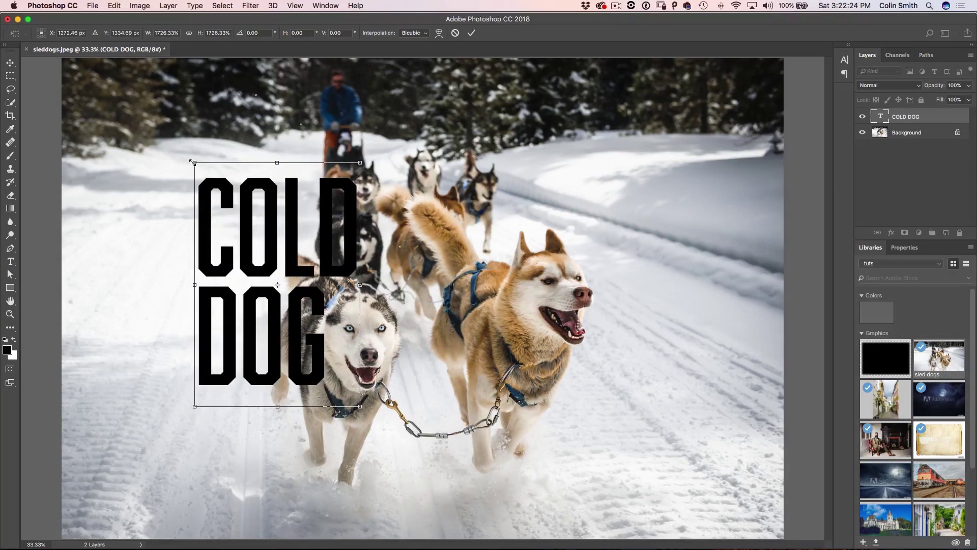
pyautogui.moveTo(191, 161); pyautogui.dragTo(137, 81)
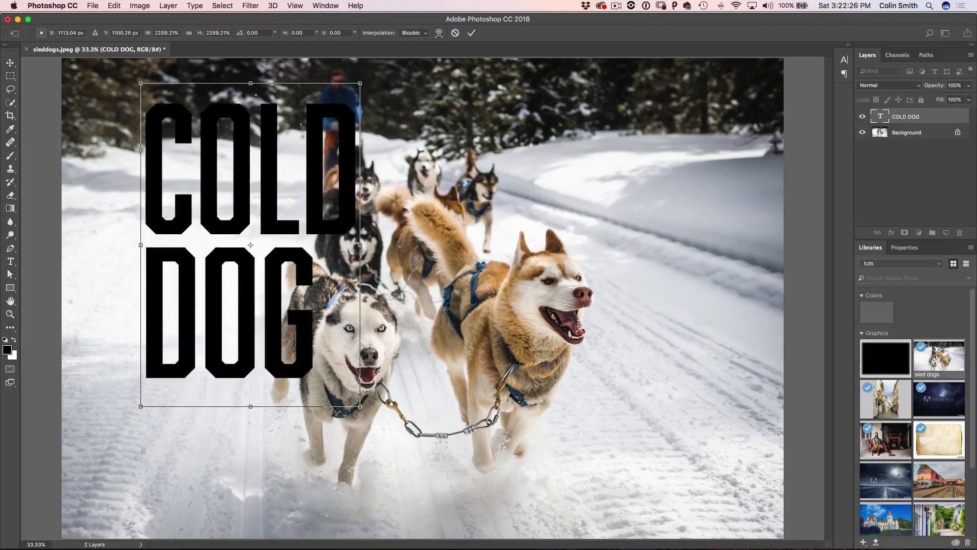
pyautogui.moveTo(359, 406); pyautogui.dragTo(411, 444)
pyautogui.press('Return')
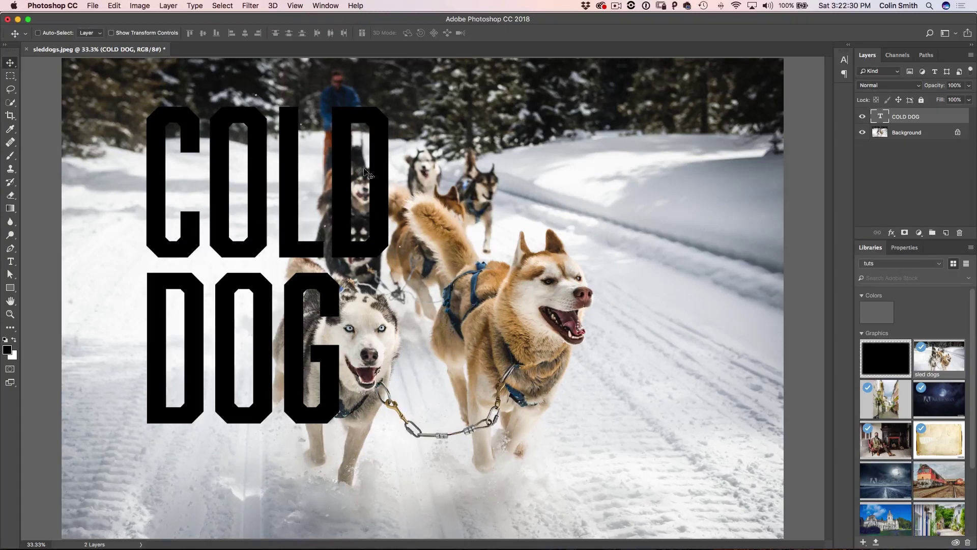
pyautogui.moveTo(363, 172); pyautogui.dragTo(304, 191)
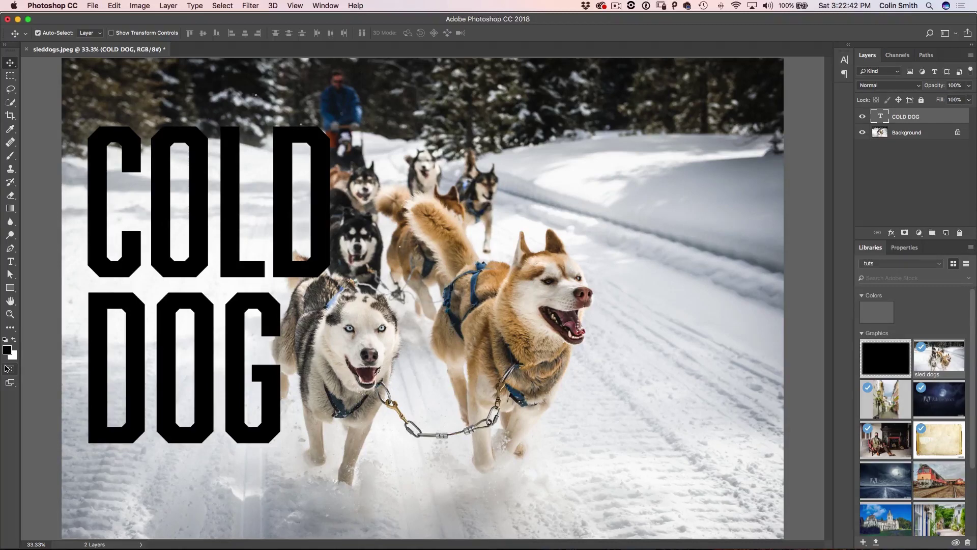
# Step: Fill the COLD DOG text with white and bring up the layer effects list
pyautogui.press('super+BackSpace')
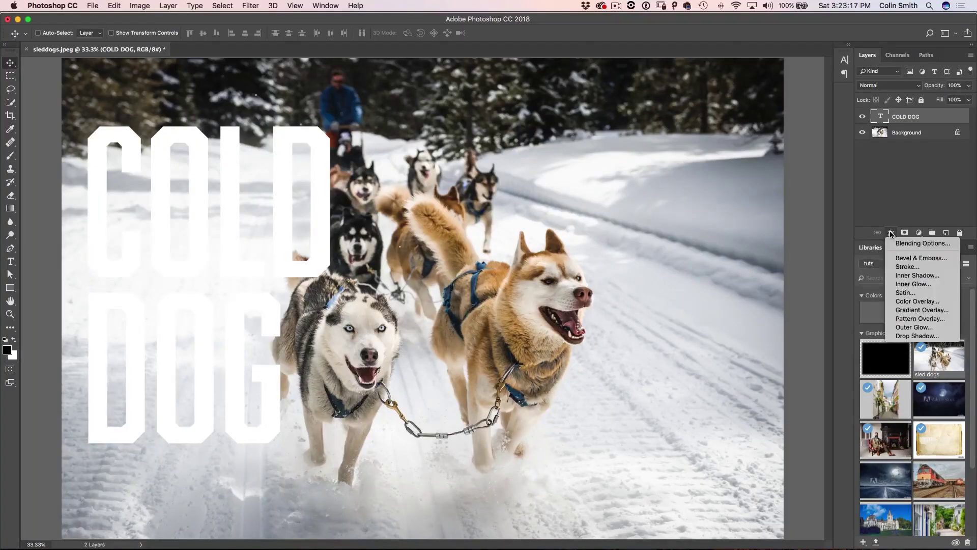
pyautogui.click(892, 233)
pyautogui.click(892, 233)
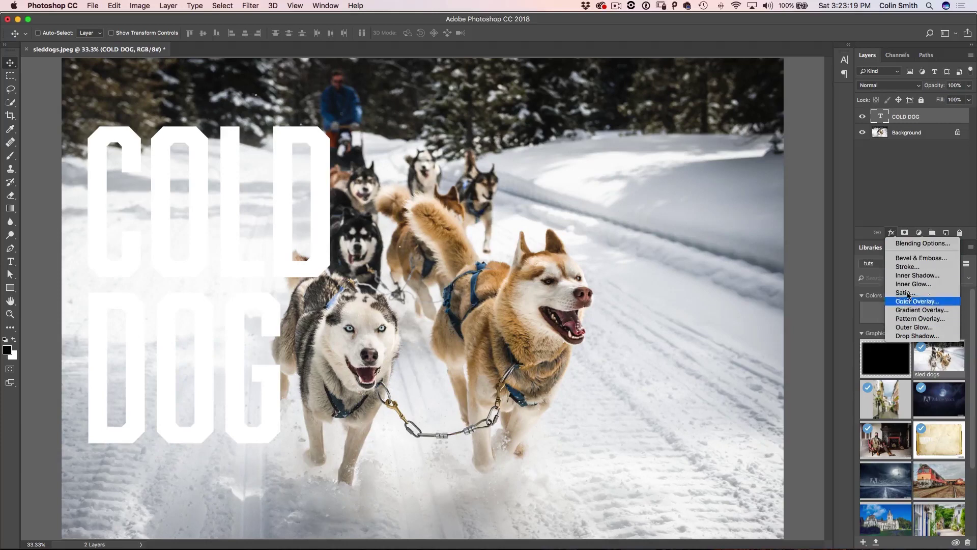
# Step: Add Bevel & Emboss to the text with an anti-aliased triple-peak contour
pyautogui.click(907, 258)
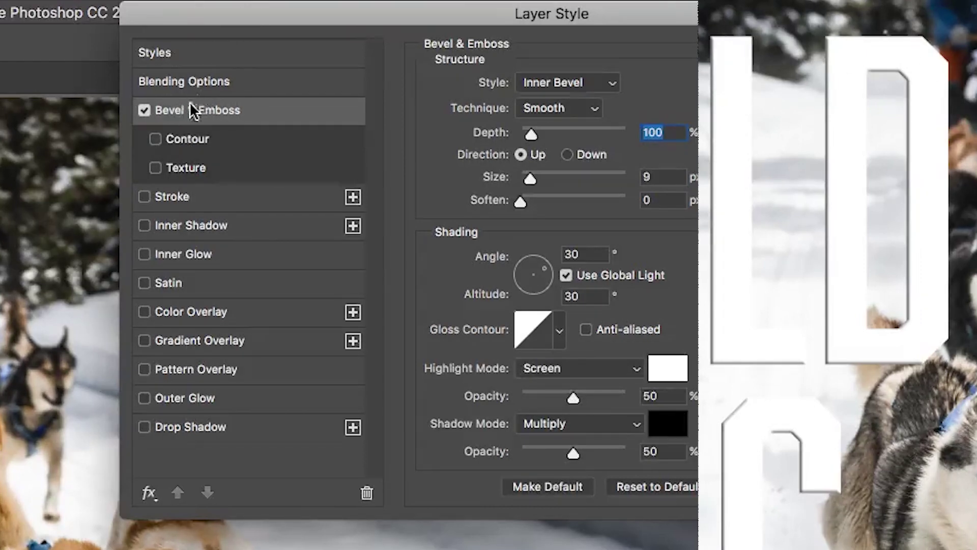
pyautogui.click(191, 140)
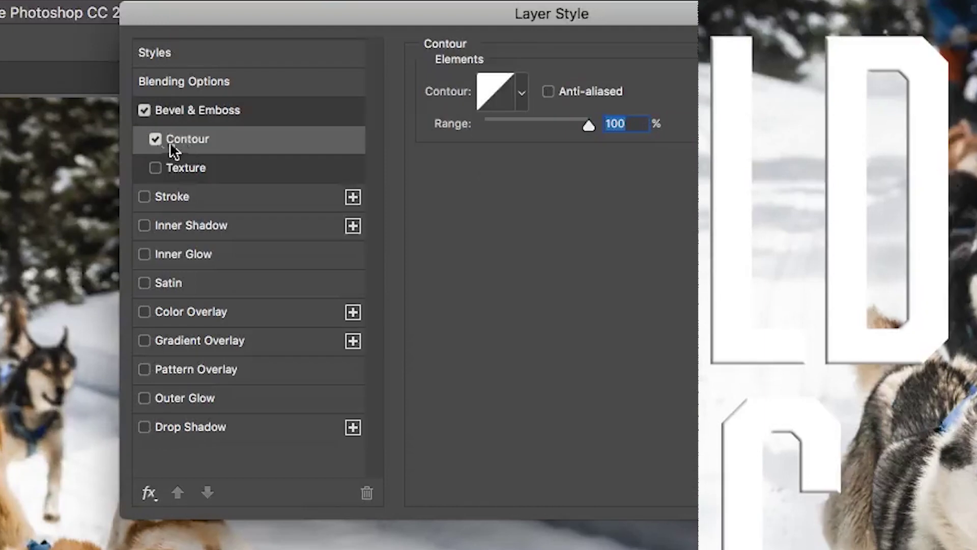
pyautogui.click(549, 91)
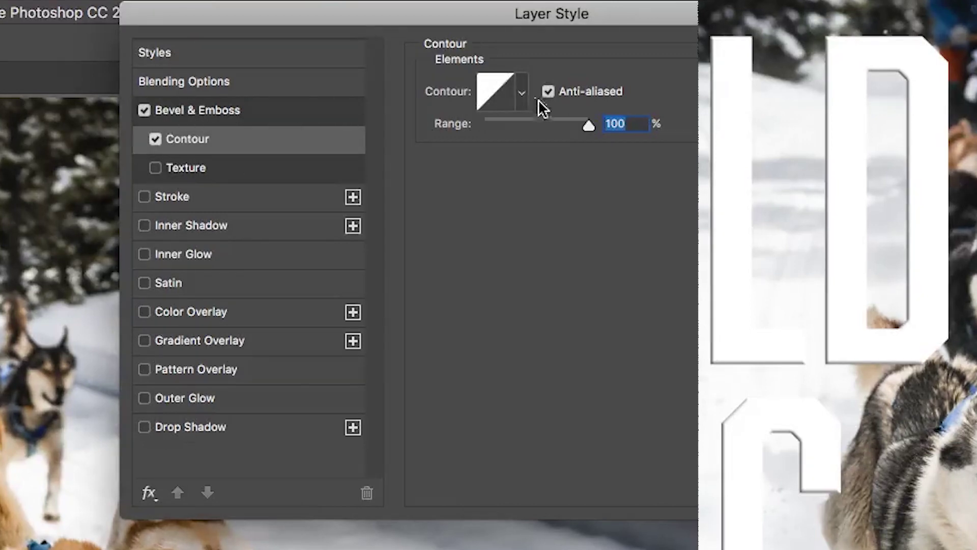
pyautogui.click(523, 94)
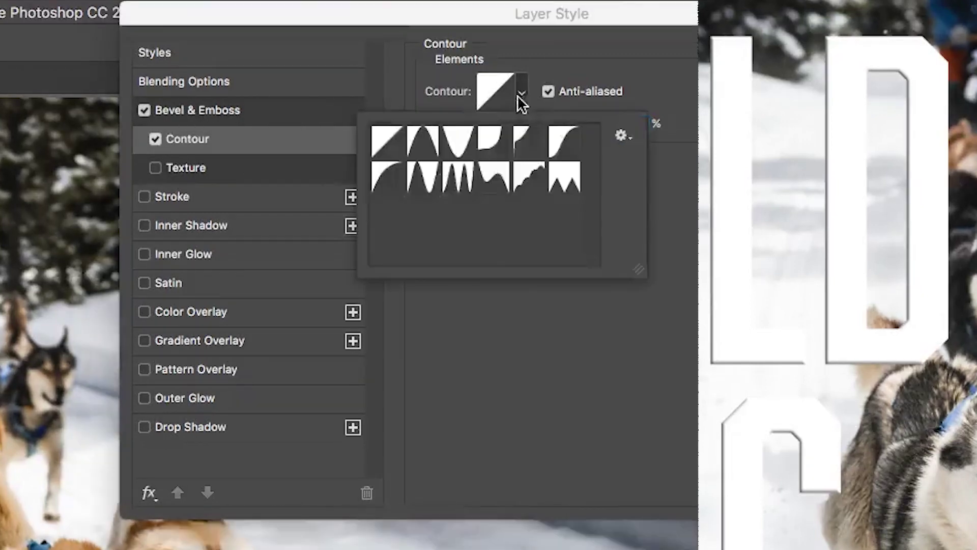
pyautogui.click(456, 180)
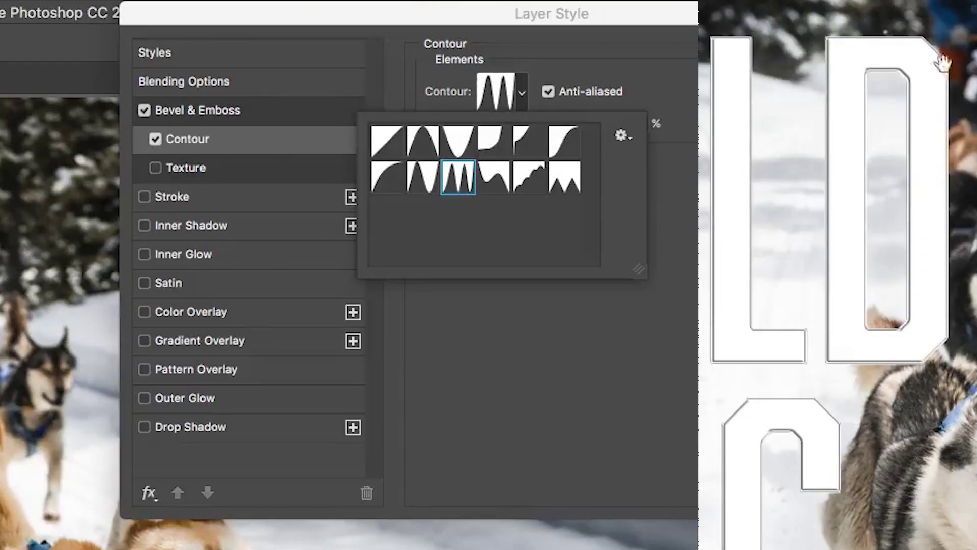
pyautogui.click(547, 92)
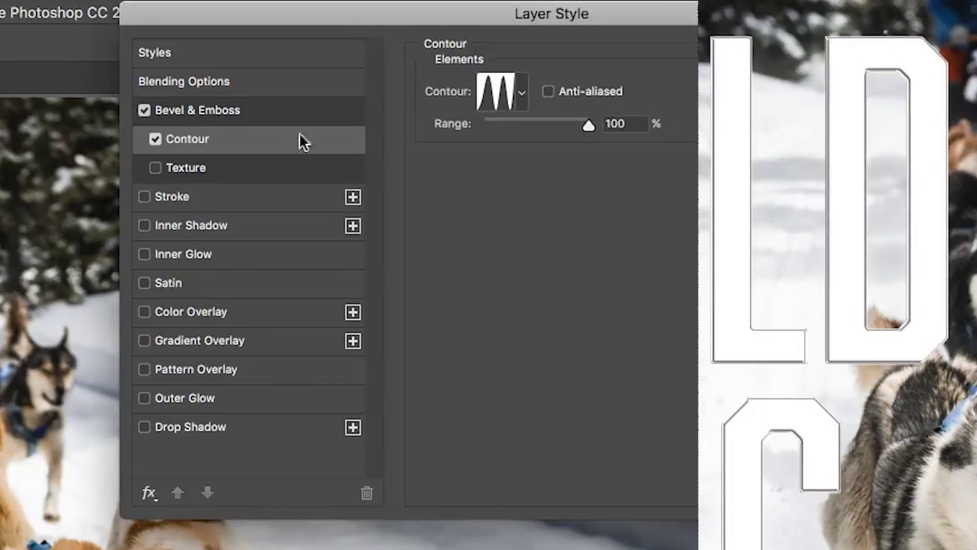
pyautogui.click(548, 92)
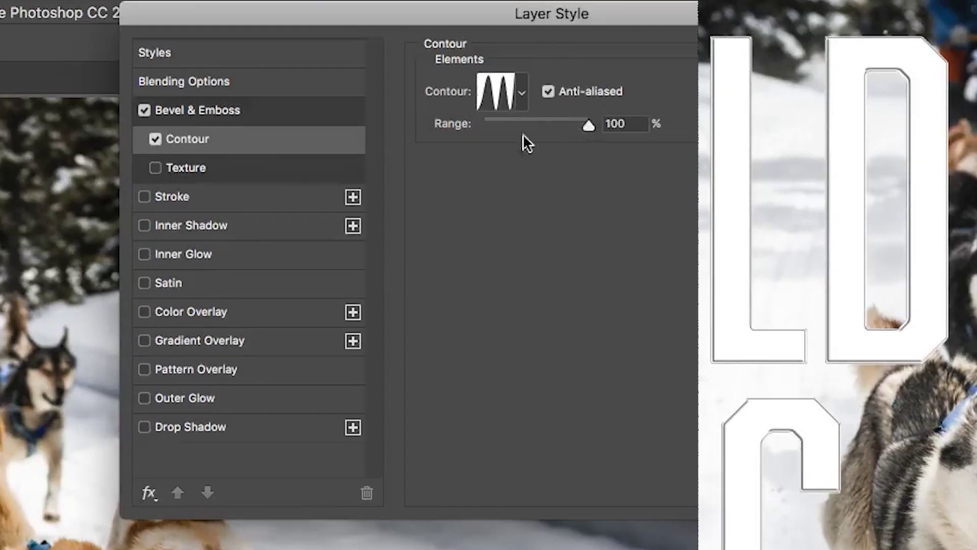
pyautogui.click(220, 112)
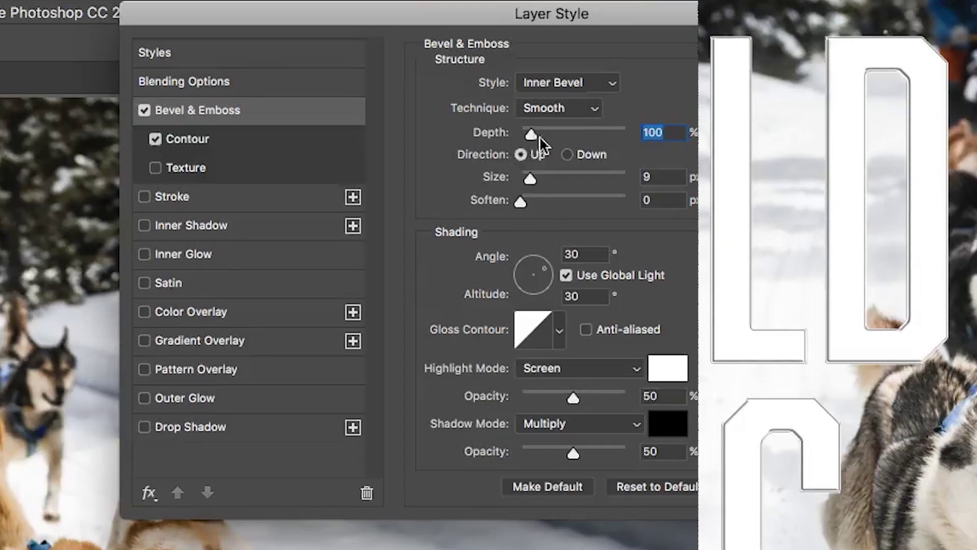
# Step: Set the bevel to 1000% depth and 27 px size, lit from 177° at 32° altitude
pyautogui.moveTo(532, 136); pyautogui.dragTo(636, 123)
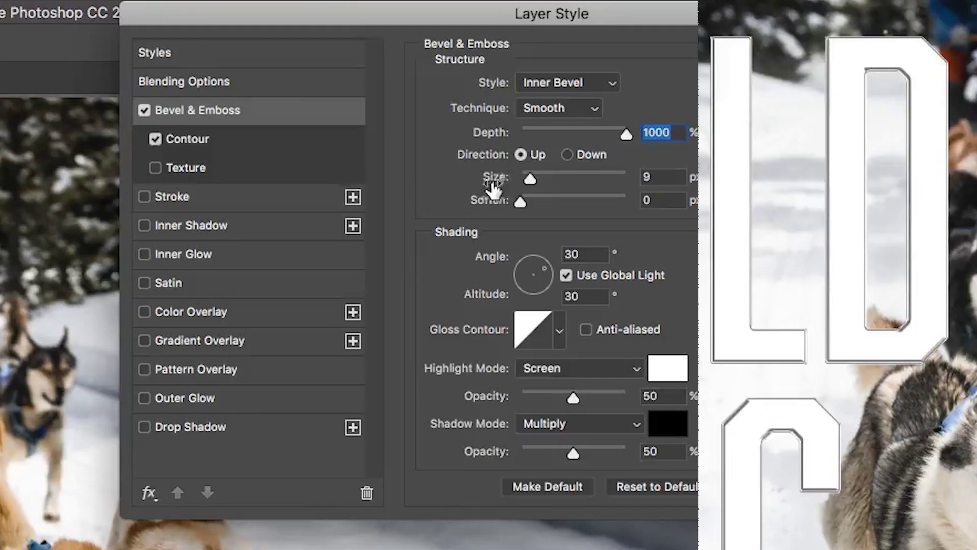
pyautogui.click(530, 177)
pyautogui.moveTo(530, 178); pyautogui.dragTo(533, 176)
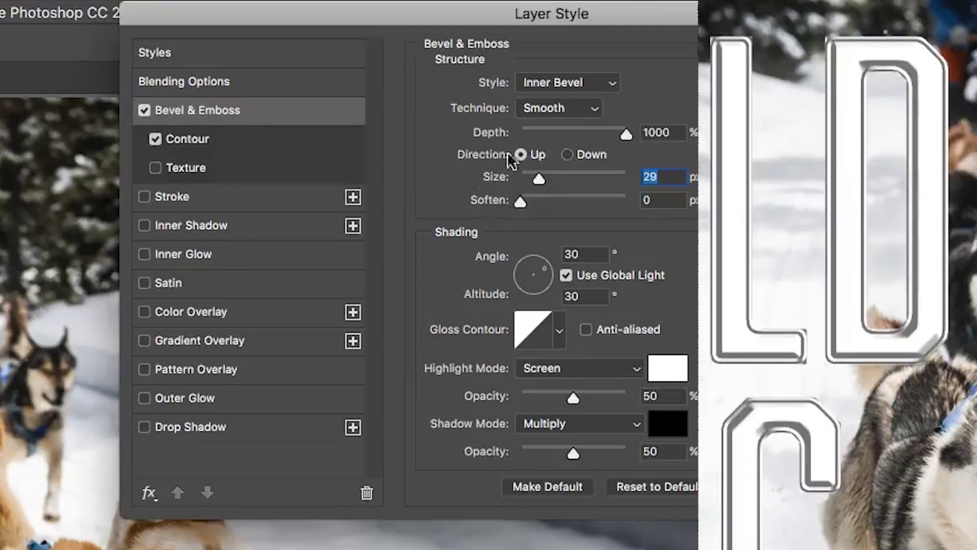
pyautogui.moveTo(627, 134); pyautogui.dragTo(505, 145)
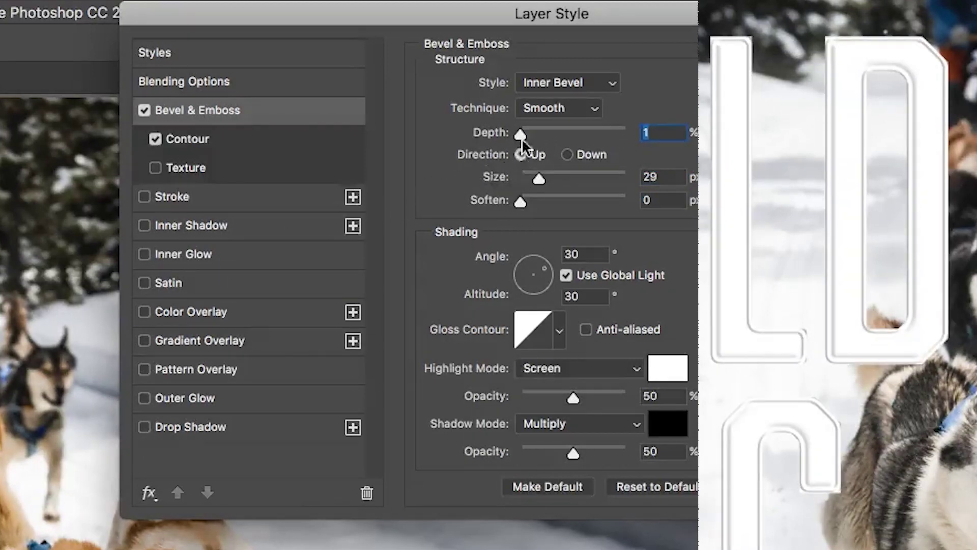
pyautogui.moveTo(521, 138); pyautogui.dragTo(627, 132)
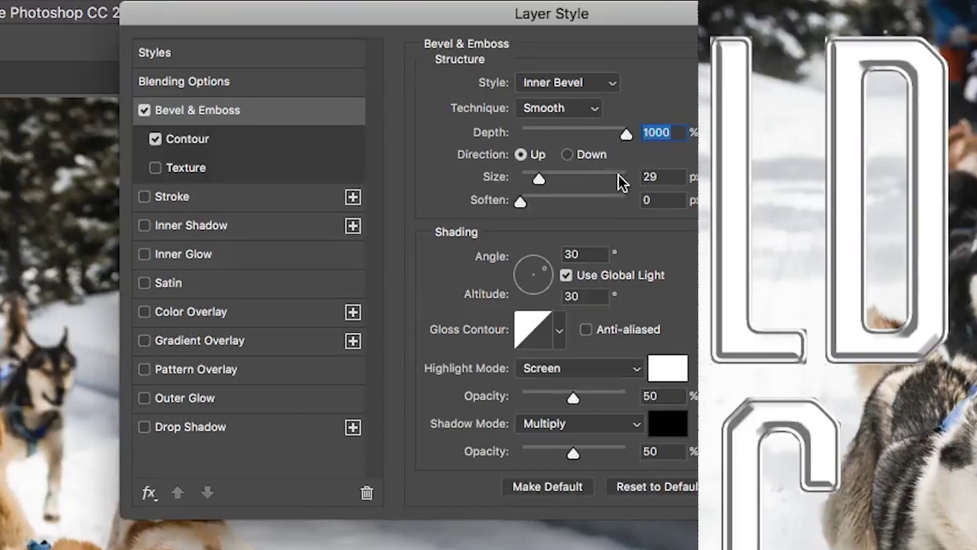
pyautogui.moveTo(539, 175); pyautogui.dragTo(535, 180)
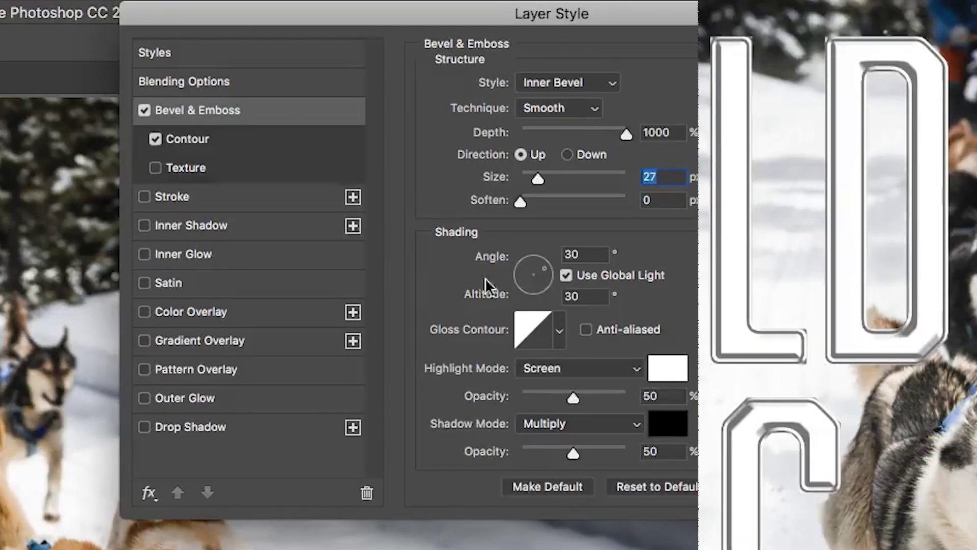
pyautogui.moveTo(542, 267); pyautogui.dragTo(518, 273)
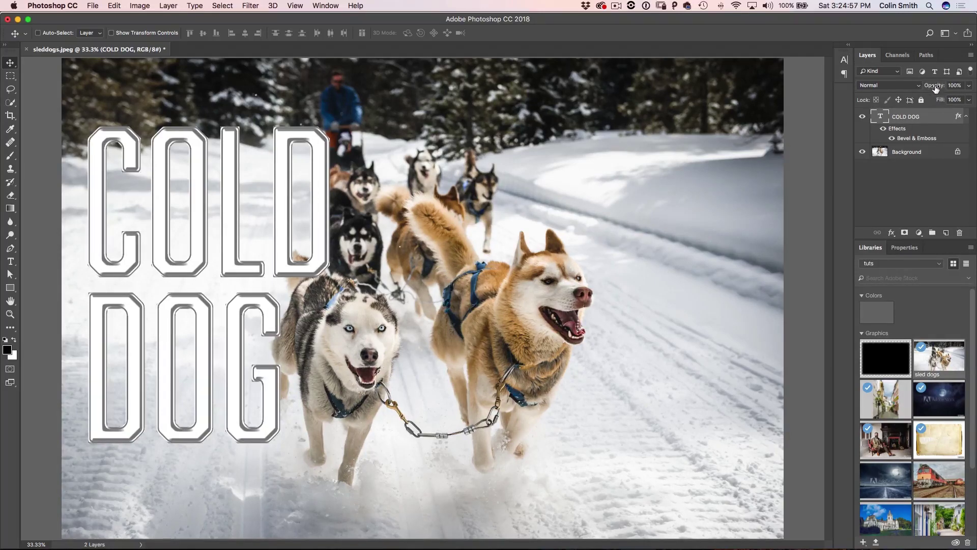
# Step: Drop the COLD DOG layer's fill to 0%, then raise it to about 45%
pyautogui.moveTo(930, 89); pyautogui.dragTo(912, 90)
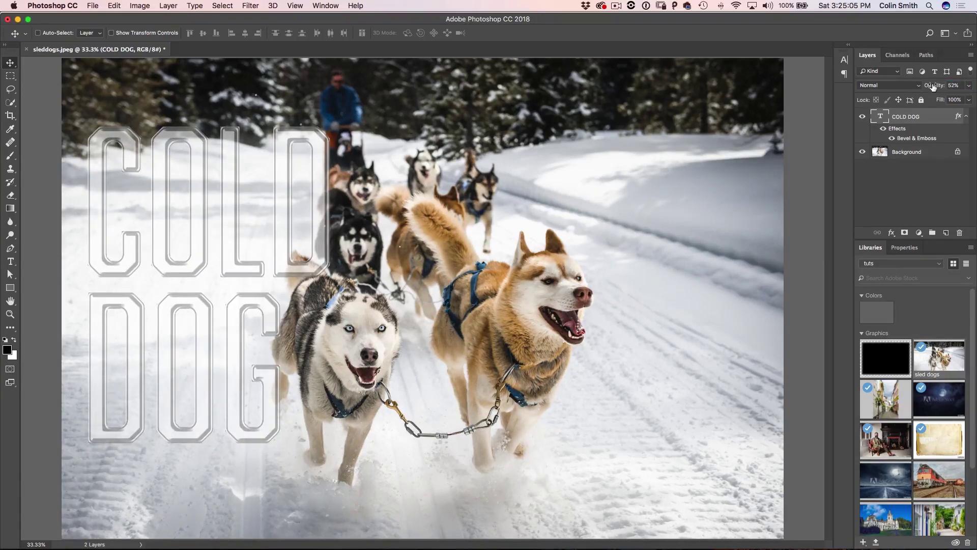
pyautogui.moveTo(932, 87); pyautogui.dragTo(937, 89)
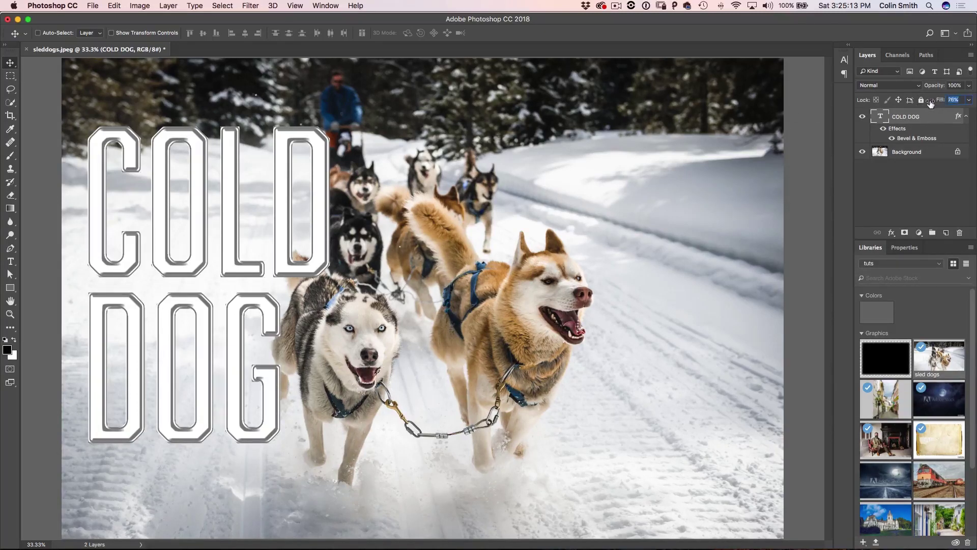
pyautogui.write('0')
pyautogui.press('Return')
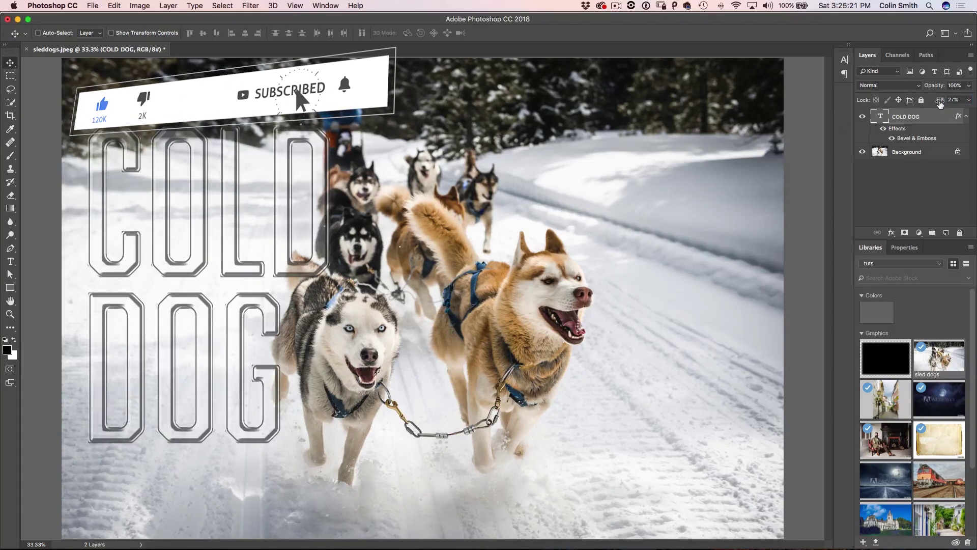
pyautogui.moveTo(942, 103); pyautogui.dragTo(939, 104)
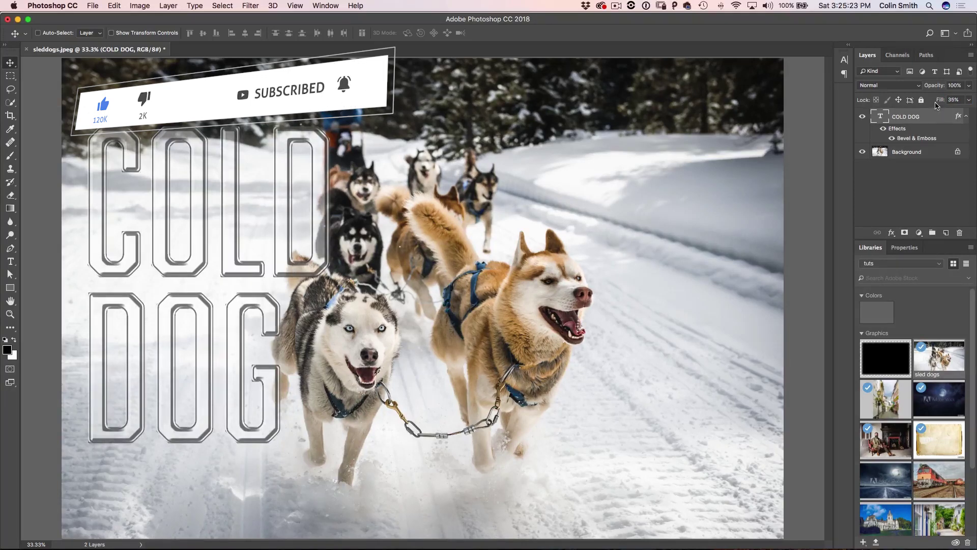
pyautogui.moveTo(935, 105); pyautogui.dragTo(911, 106)
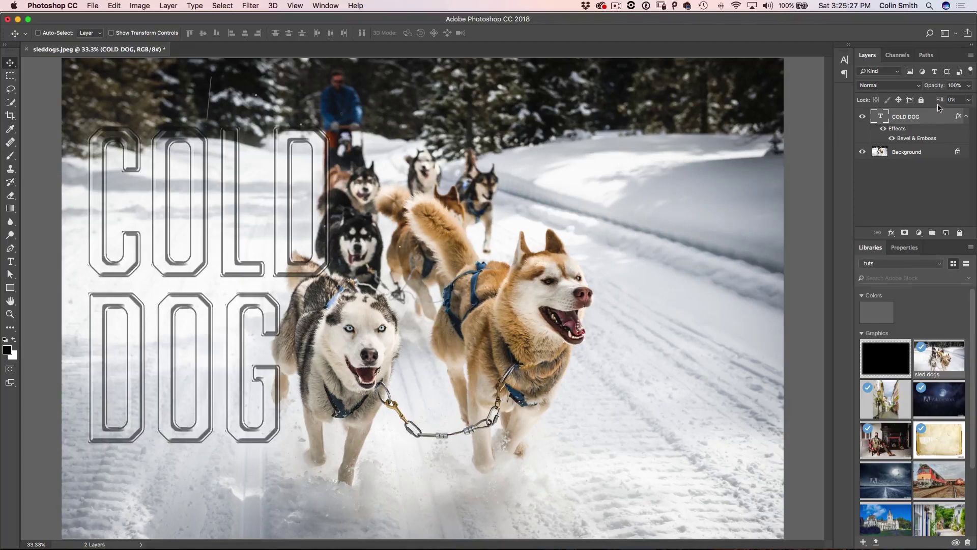
pyautogui.moveTo(941, 104); pyautogui.dragTo(942, 105)
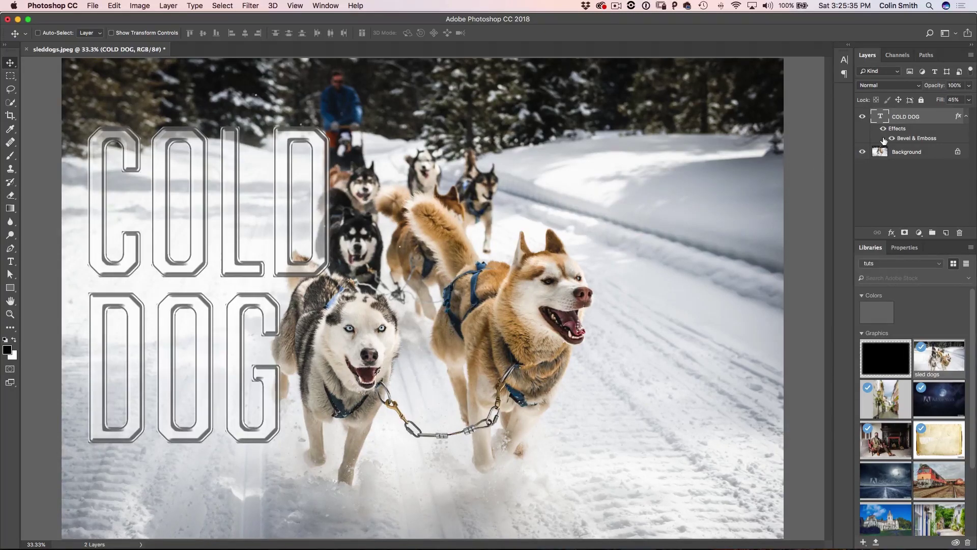
# Step: Reopen the layer style and compare bevel contour presets, settling on a multi-peaked shape
pyautogui.doubleClick(902, 129)
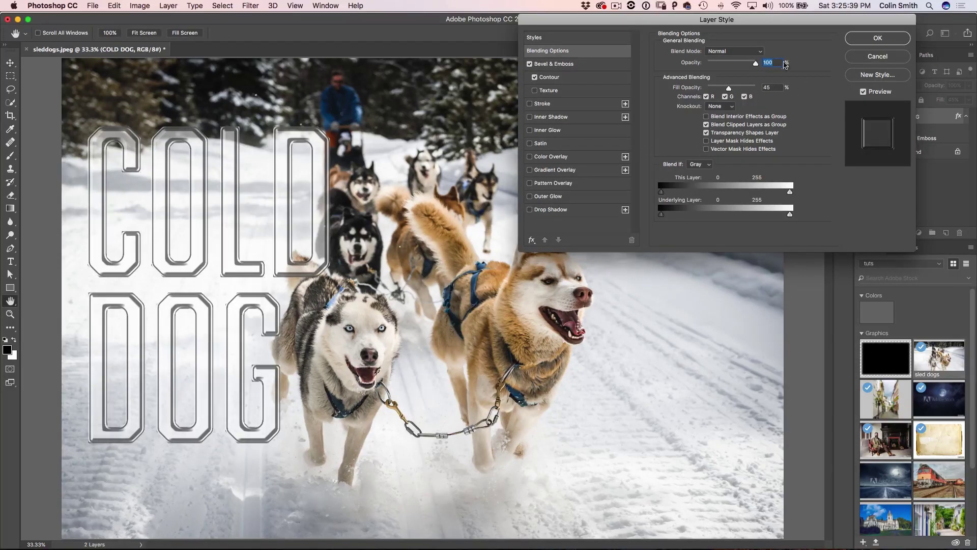
pyautogui.click(559, 77)
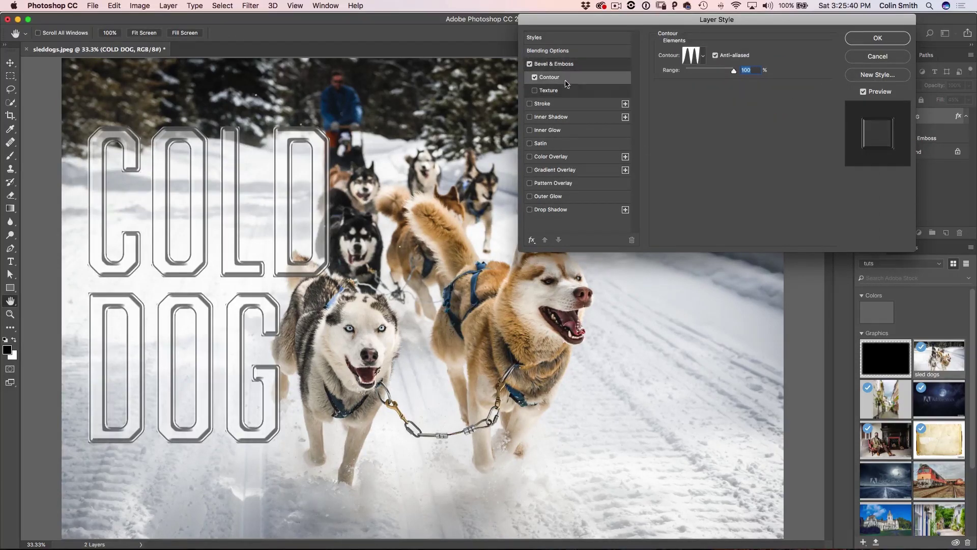
pyautogui.click(703, 57)
pyautogui.click(659, 95)
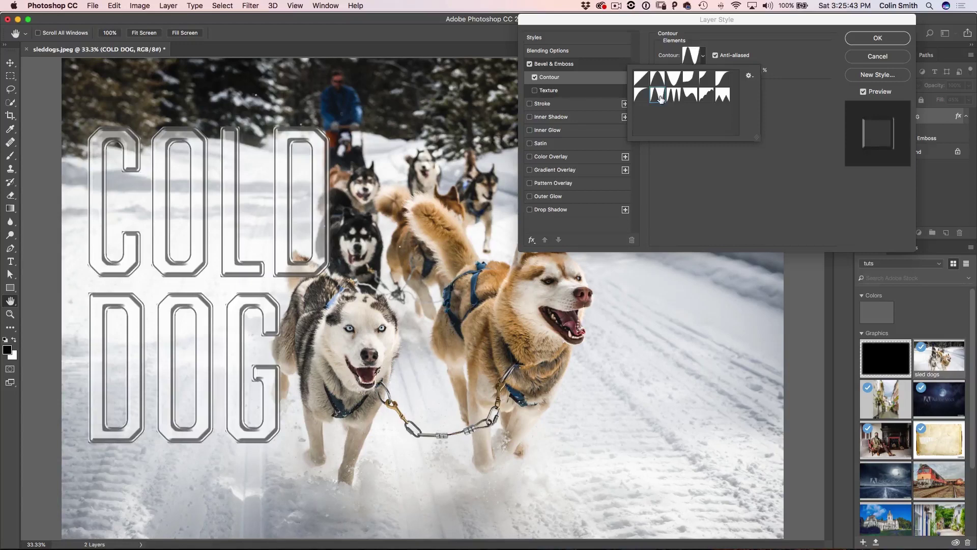
pyautogui.click(692, 96)
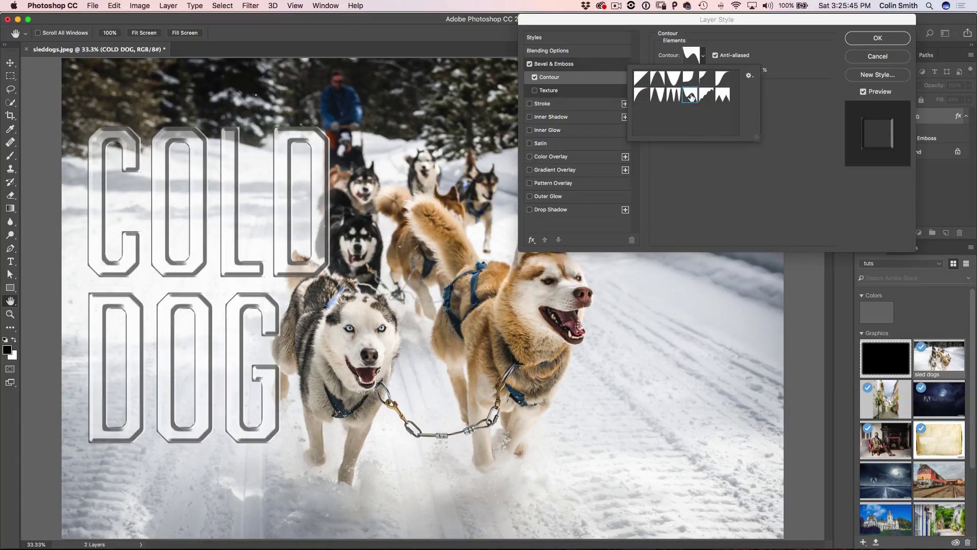
pyautogui.click(707, 95)
pyautogui.click(722, 94)
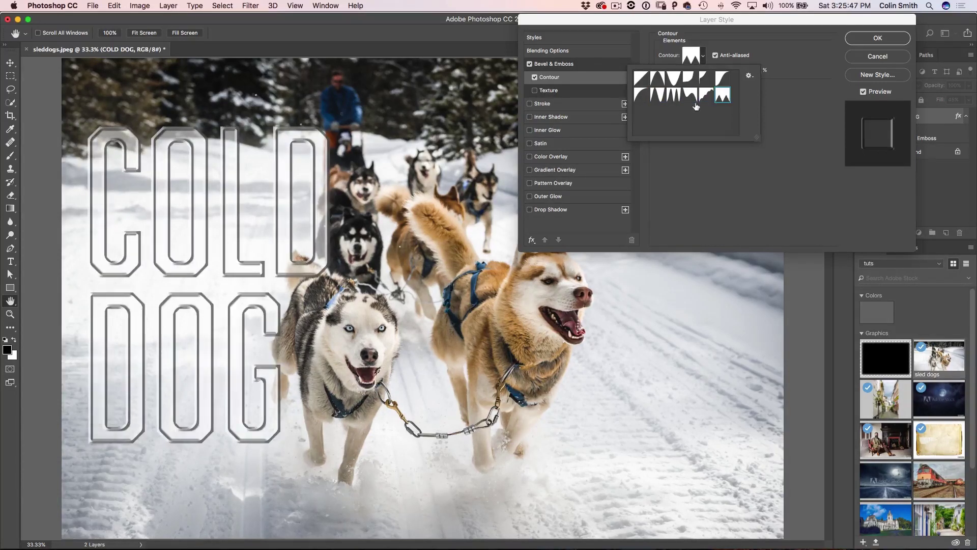
pyautogui.click(690, 95)
pyautogui.click(674, 95)
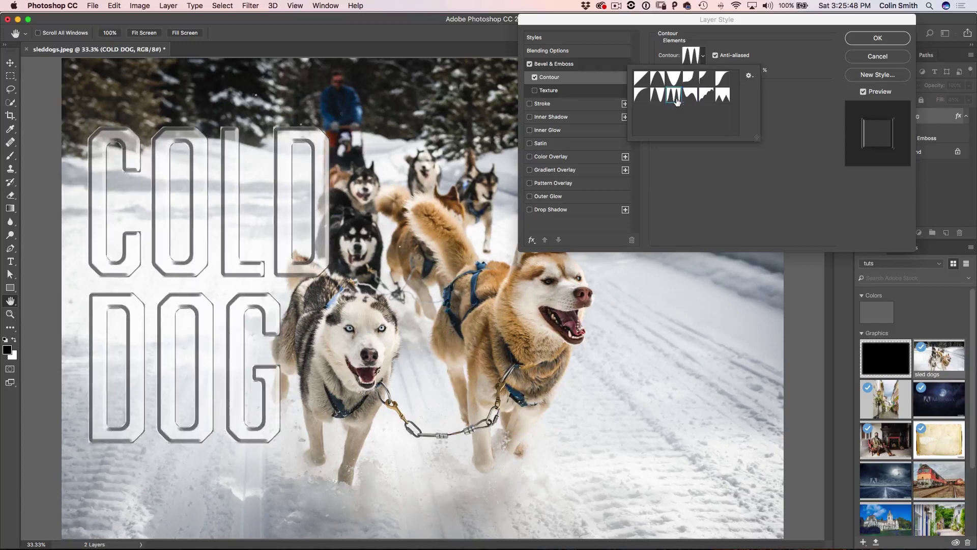
pyautogui.click(763, 45)
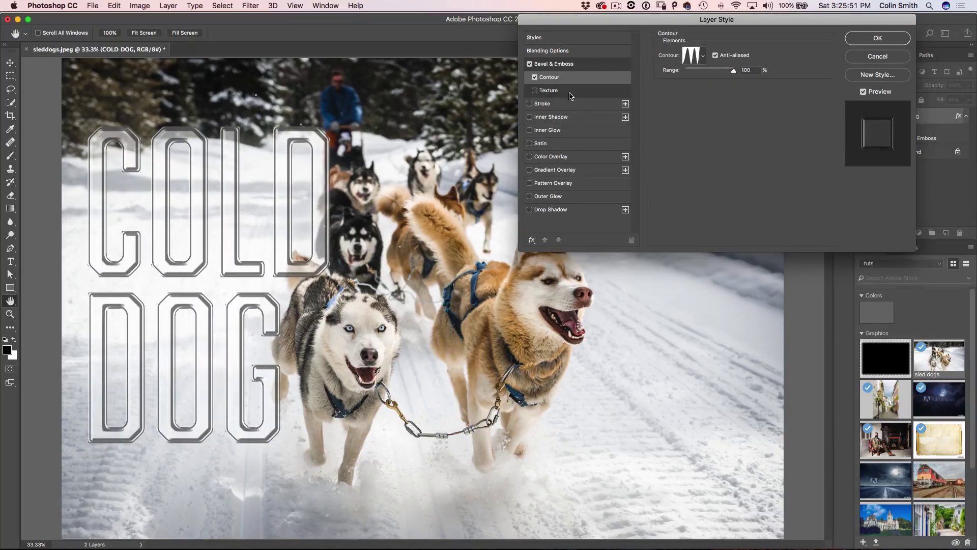
# Step: Apply a multi-peaked gloss contour, light the bevel at 56° angle, 48° altitude, and add a drop shadow
pyautogui.click(550, 66)
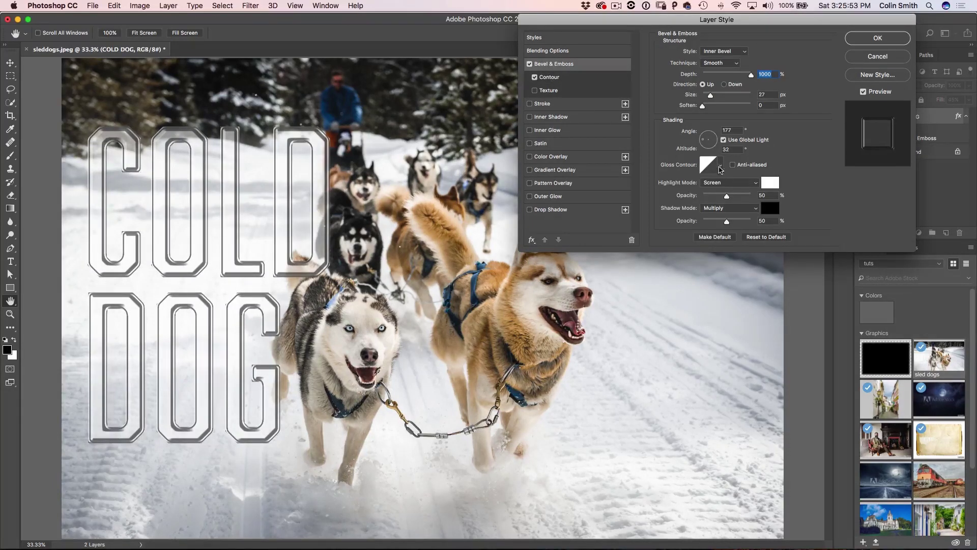
pyautogui.click(720, 165)
pyautogui.click(695, 203)
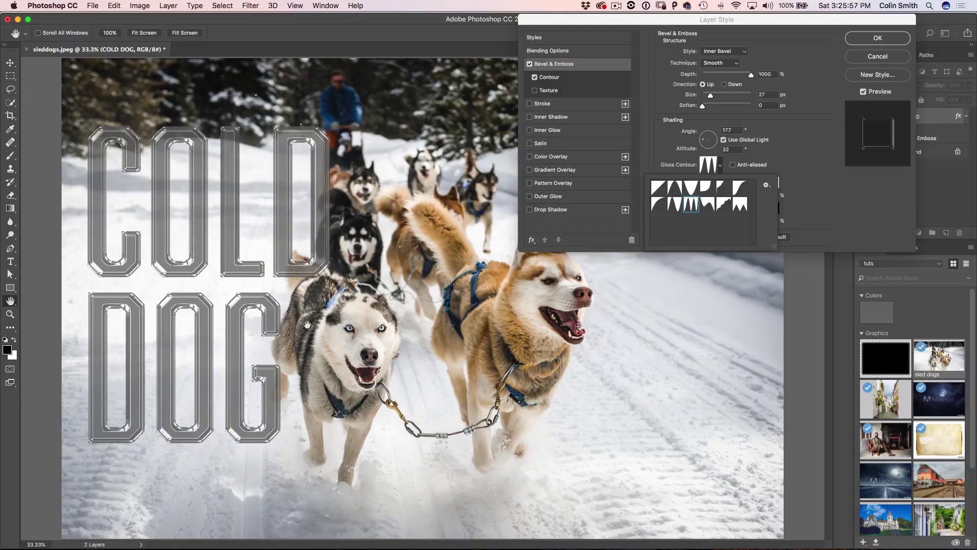
pyautogui.click(809, 147)
pyautogui.click(706, 141)
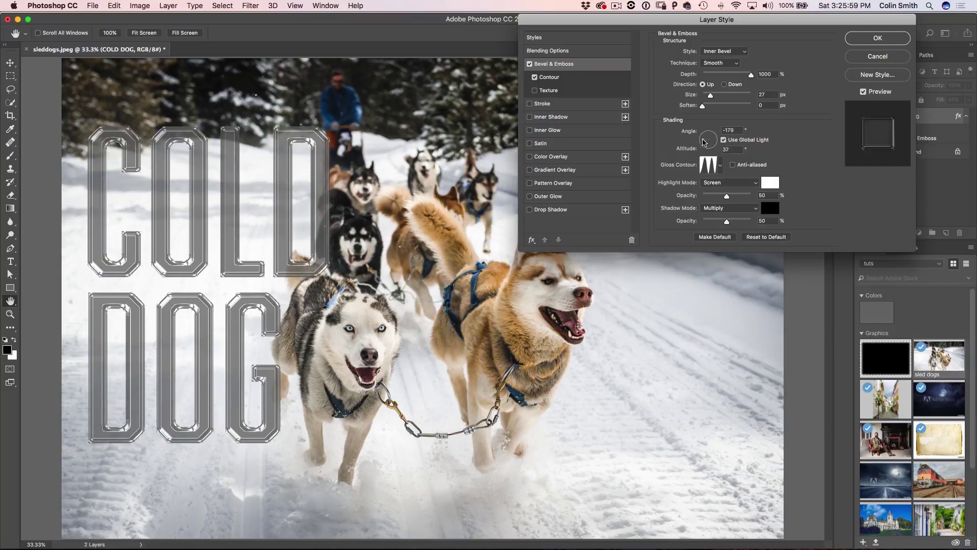
pyautogui.moveTo(707, 141); pyautogui.dragTo(710, 140)
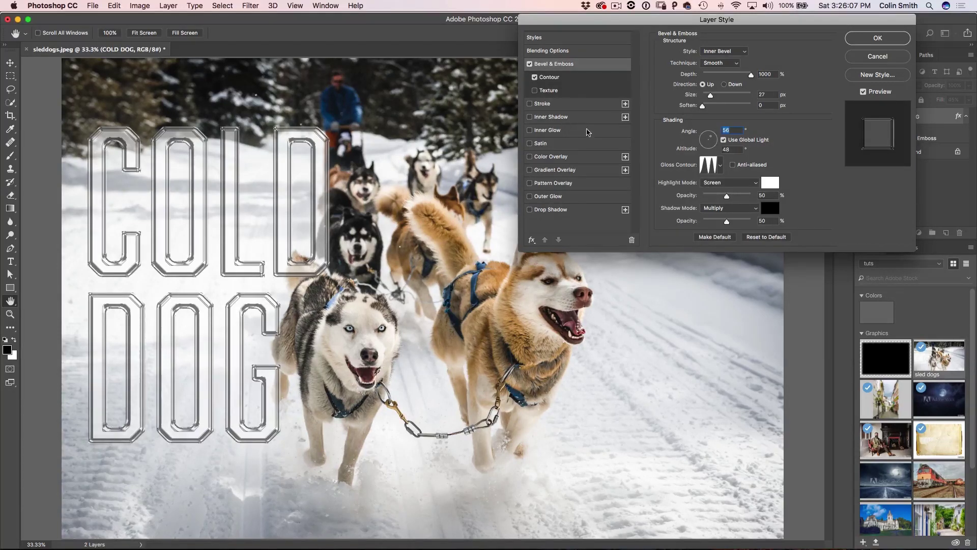
pyautogui.click(563, 209)
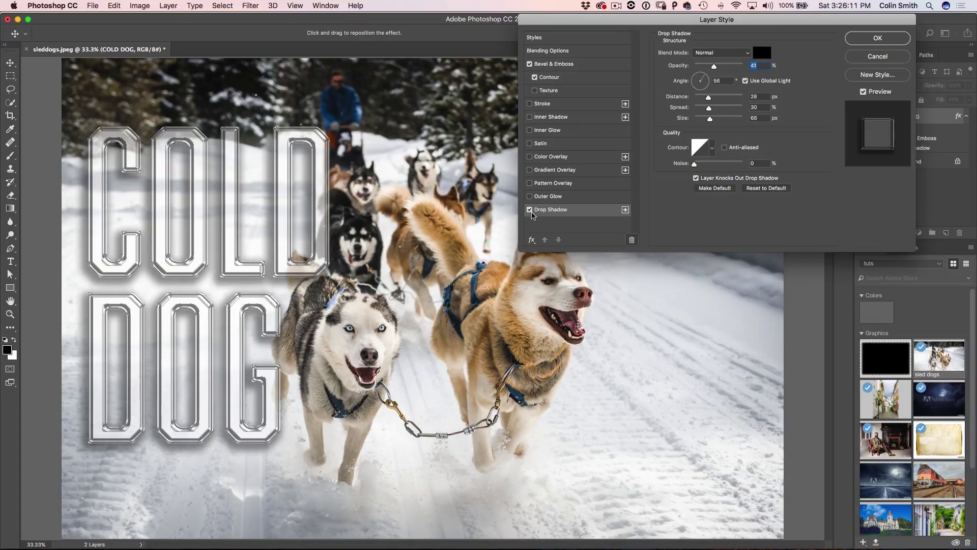
# Step: Tint the letters with a light cyan (a7ebff) Color Overlay at 31% opacity
pyautogui.click(529, 209)
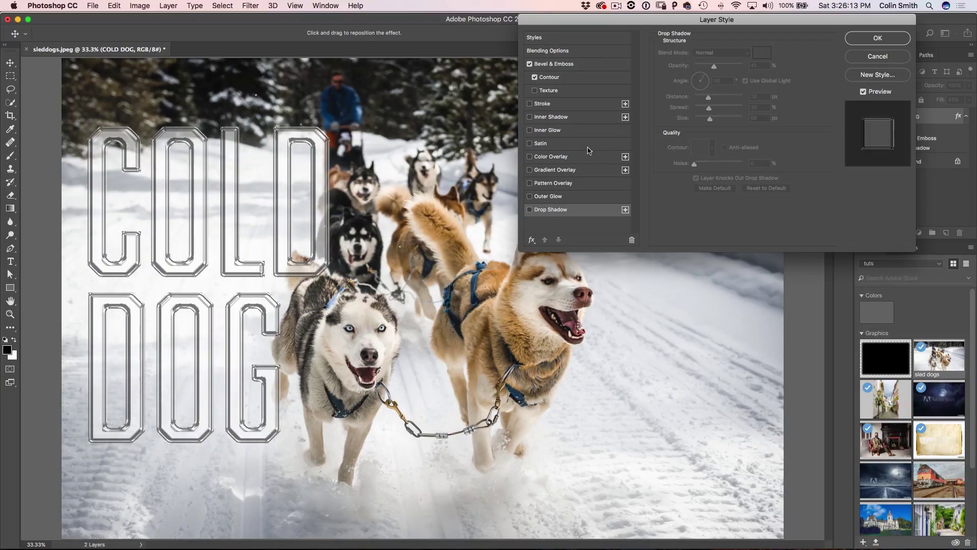
pyautogui.click(560, 158)
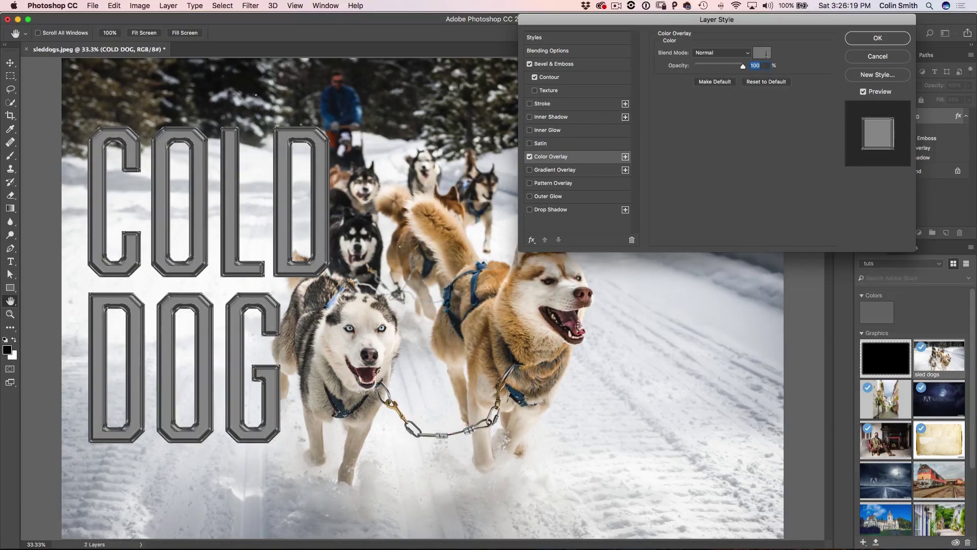
pyautogui.click(762, 53)
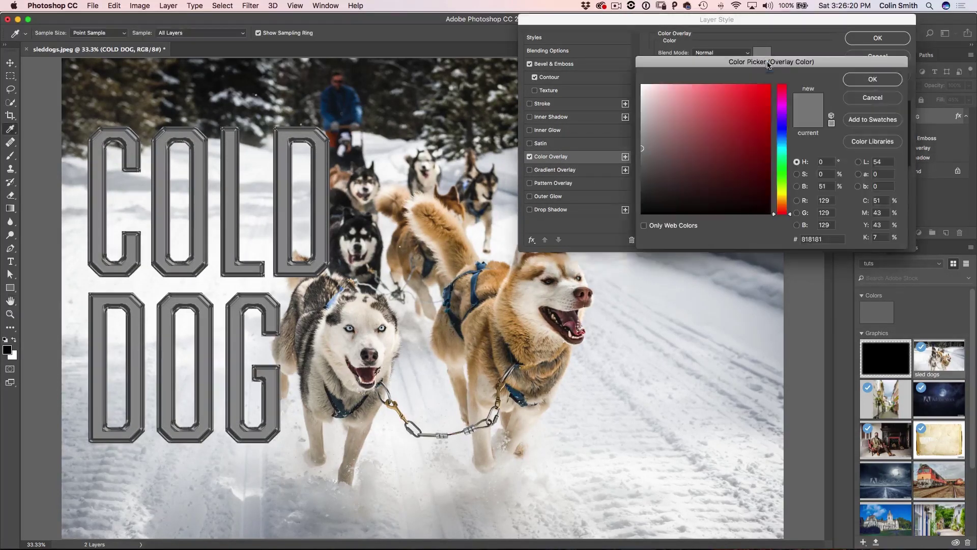
pyautogui.click(780, 141)
pyautogui.moveTo(733, 106); pyautogui.dragTo(682, 84)
pyautogui.click(856, 82)
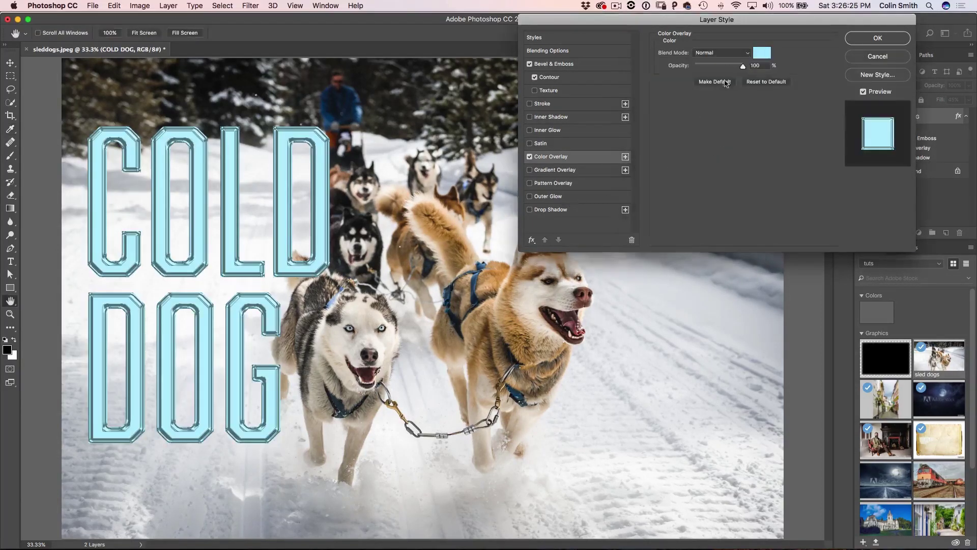
pyautogui.moveTo(742, 67); pyautogui.dragTo(711, 68)
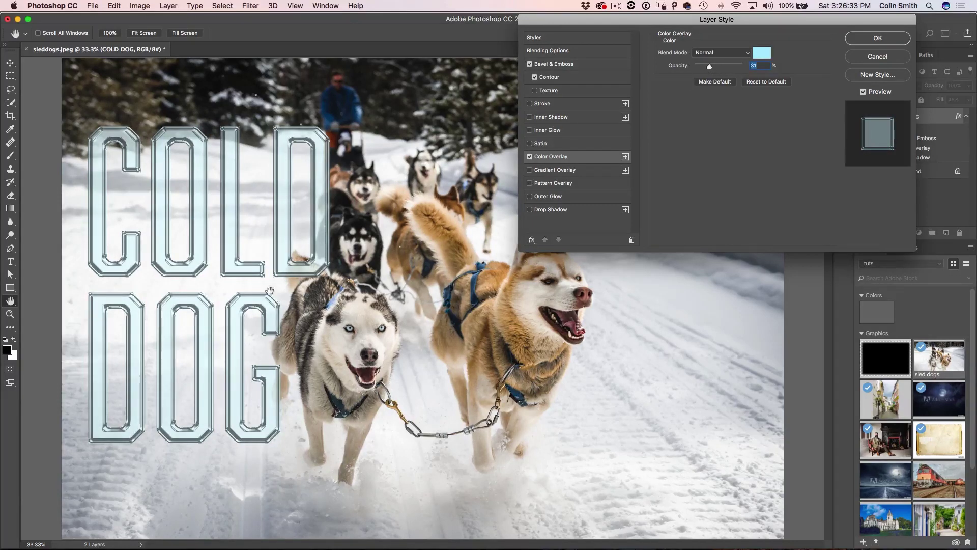
pyautogui.click(559, 211)
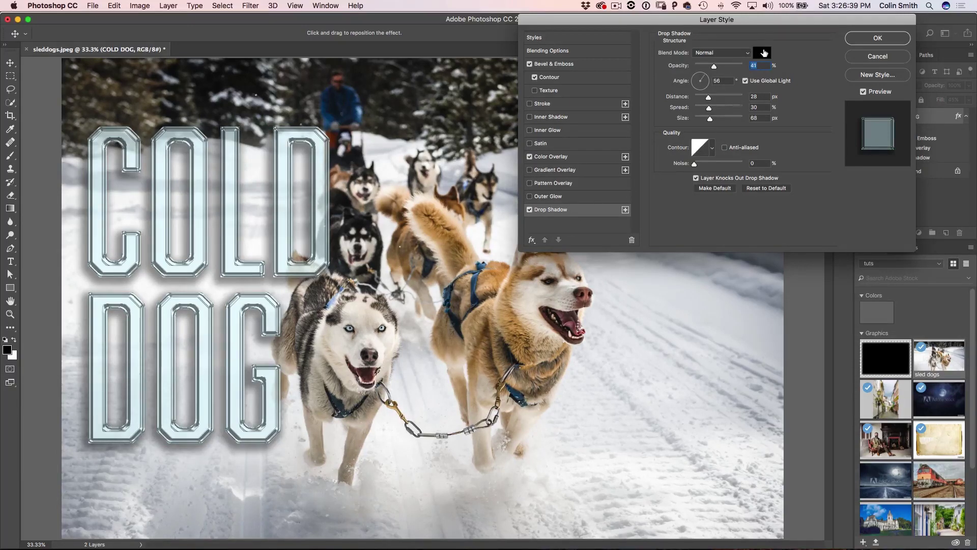
# Step: Change the drop shadow colour to light cyan
pyautogui.click(763, 53)
pyautogui.click(782, 143)
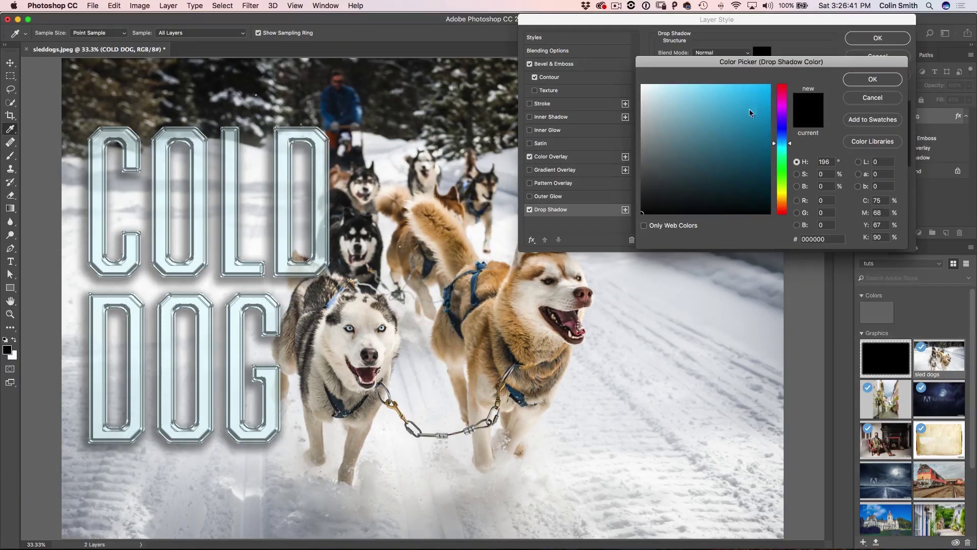
pyautogui.click(711, 97)
pyautogui.click(872, 80)
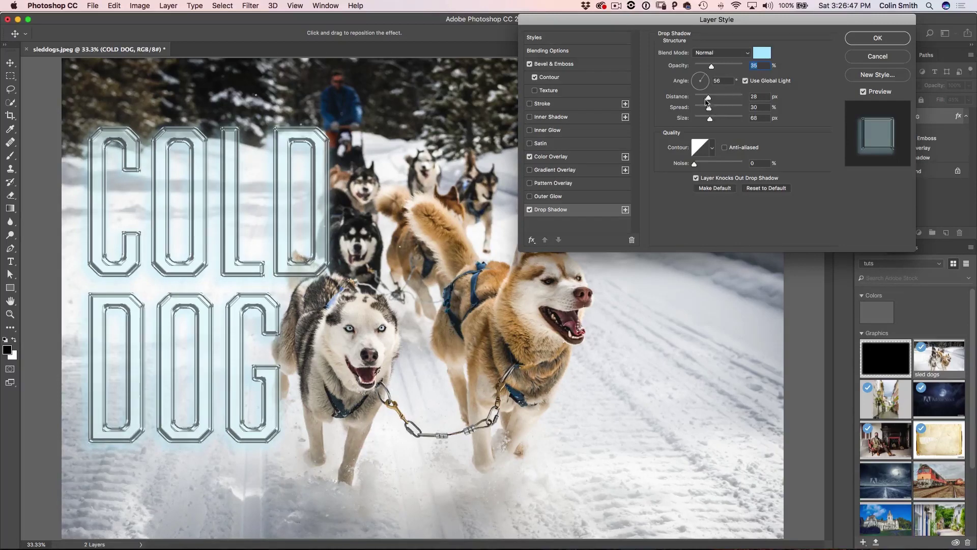
# Step: Give the shadow 0 spread, 43 px size and 92% opacity, and drag it into position
pyautogui.moveTo(711, 120); pyautogui.dragTo(670, 112)
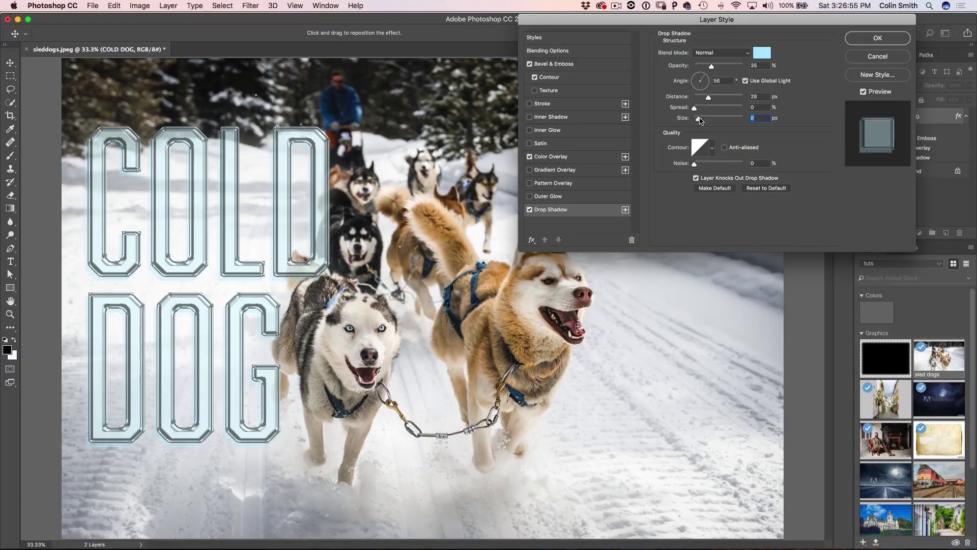
pyautogui.moveTo(703, 120); pyautogui.dragTo(704, 121)
pyautogui.moveTo(714, 68); pyautogui.dragTo(741, 69)
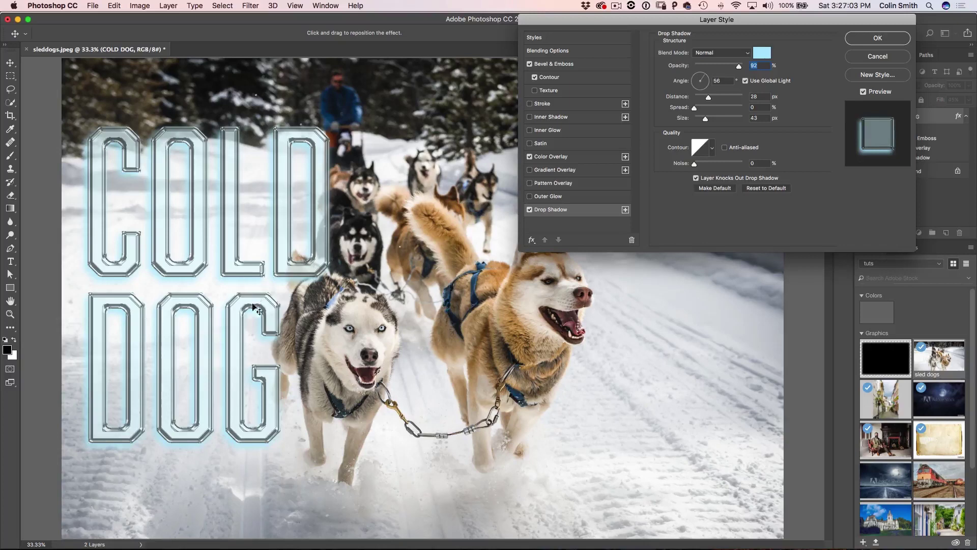
pyautogui.moveTo(263, 305); pyautogui.dragTo(279, 286)
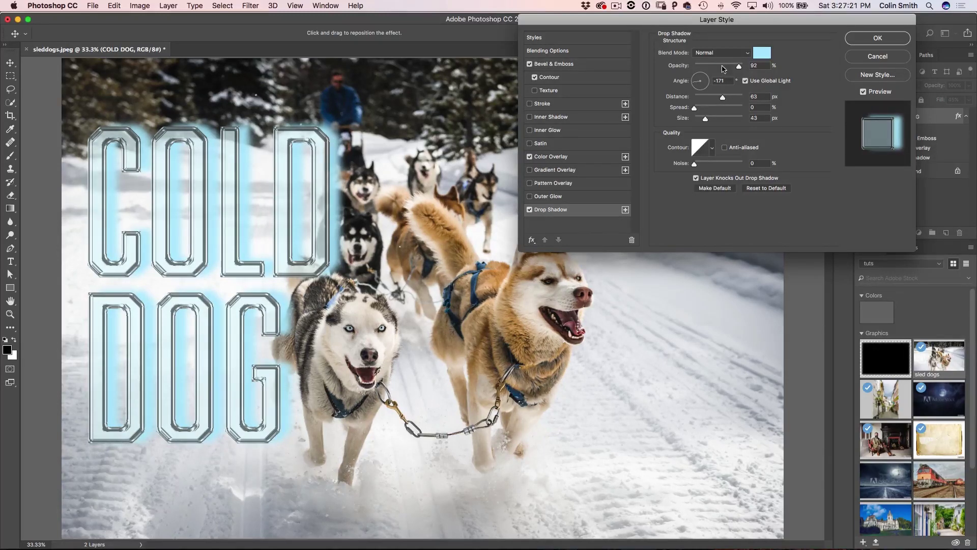
# Step: Lower the COLD DOG drop shadow to 25% opacity and about 28 px distance
pyautogui.moveTo(733, 68); pyautogui.dragTo(706, 66)
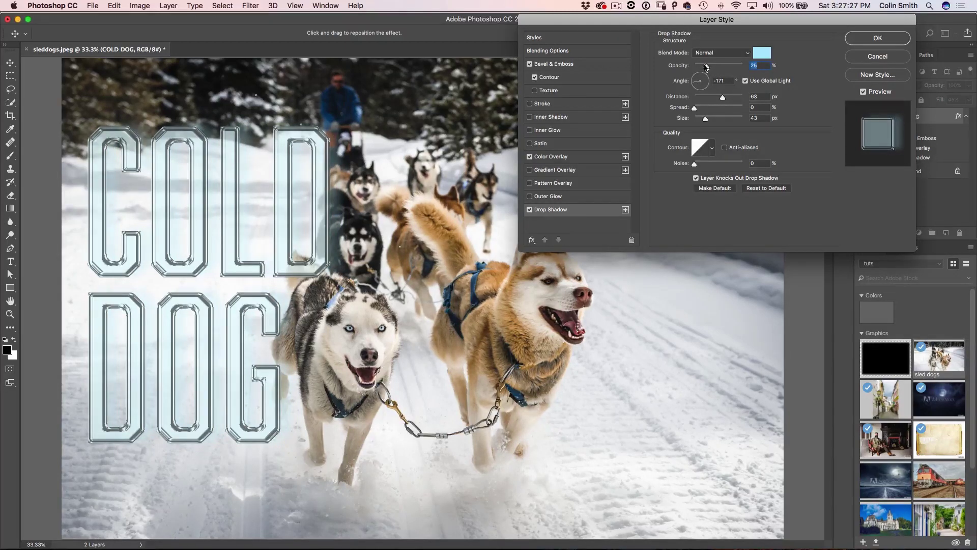
pyautogui.moveTo(723, 98); pyautogui.dragTo(707, 98)
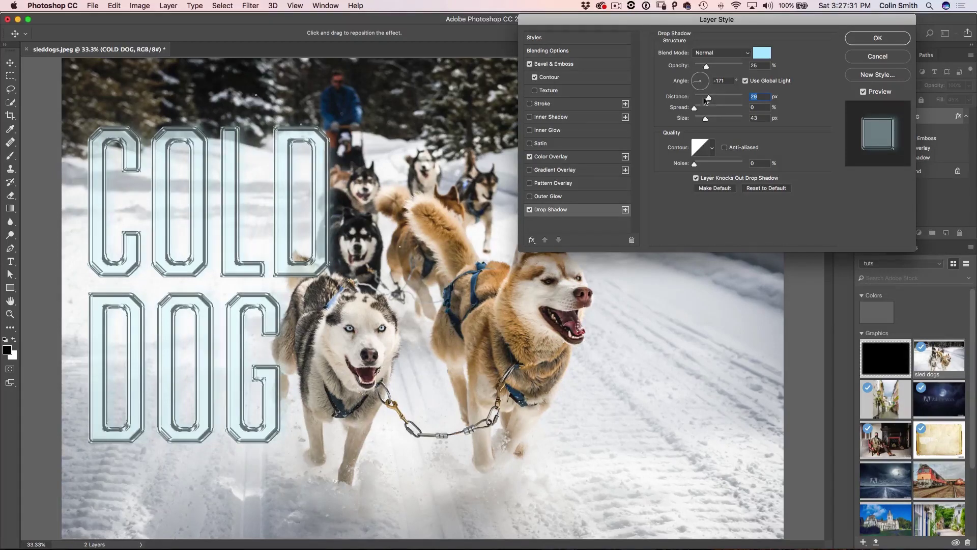